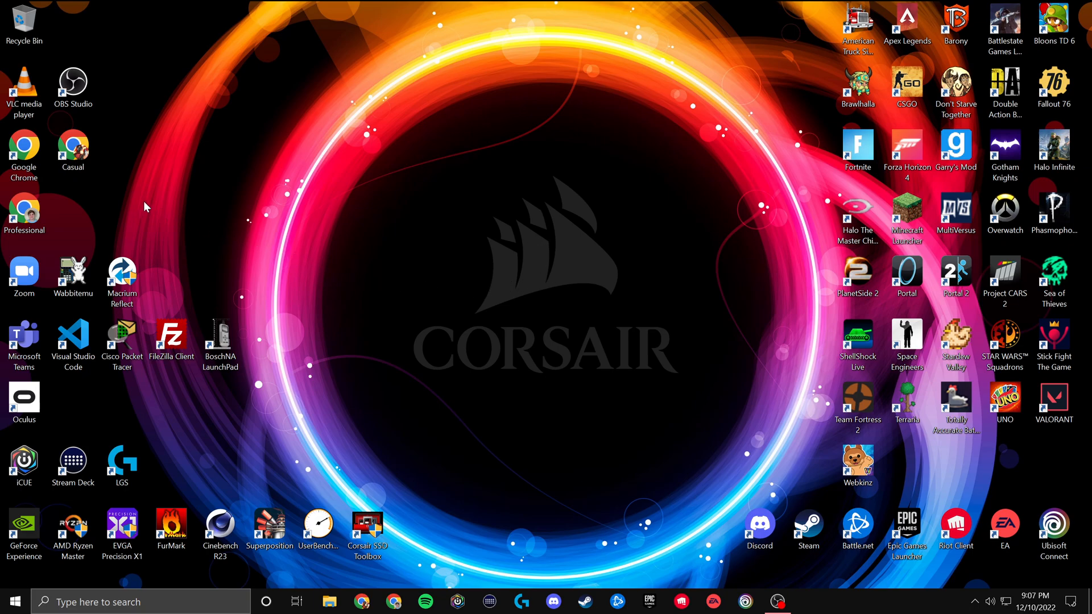
Launch Chrome and go to the TrueNAS sign-in page at 192.168.1.140
{"action": "double_click", "coordinate": [83, 152]}
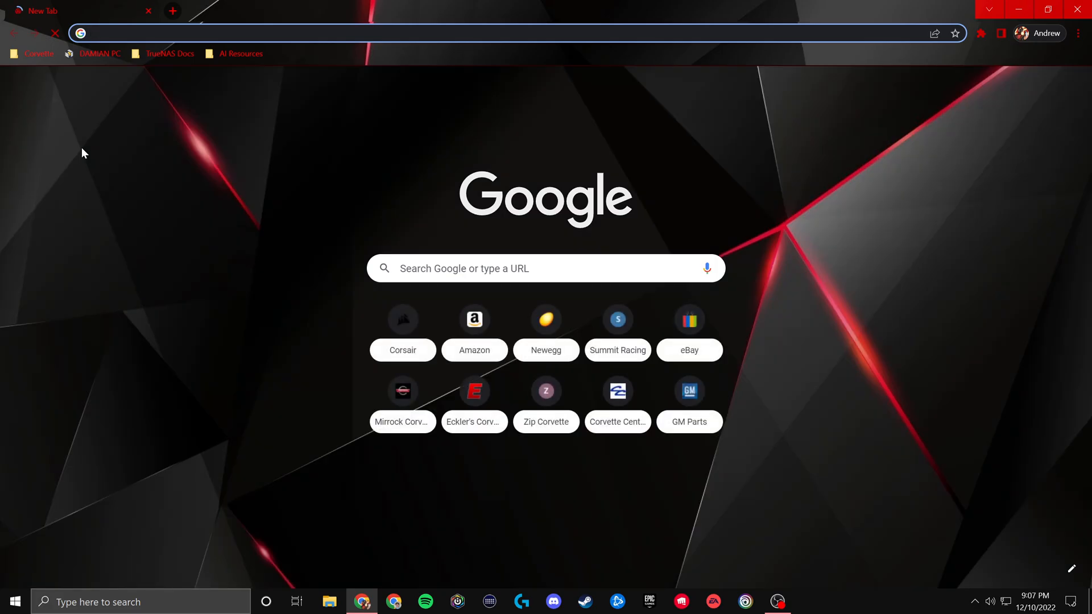
{"action": "left_click", "coordinate": [139, 34]}
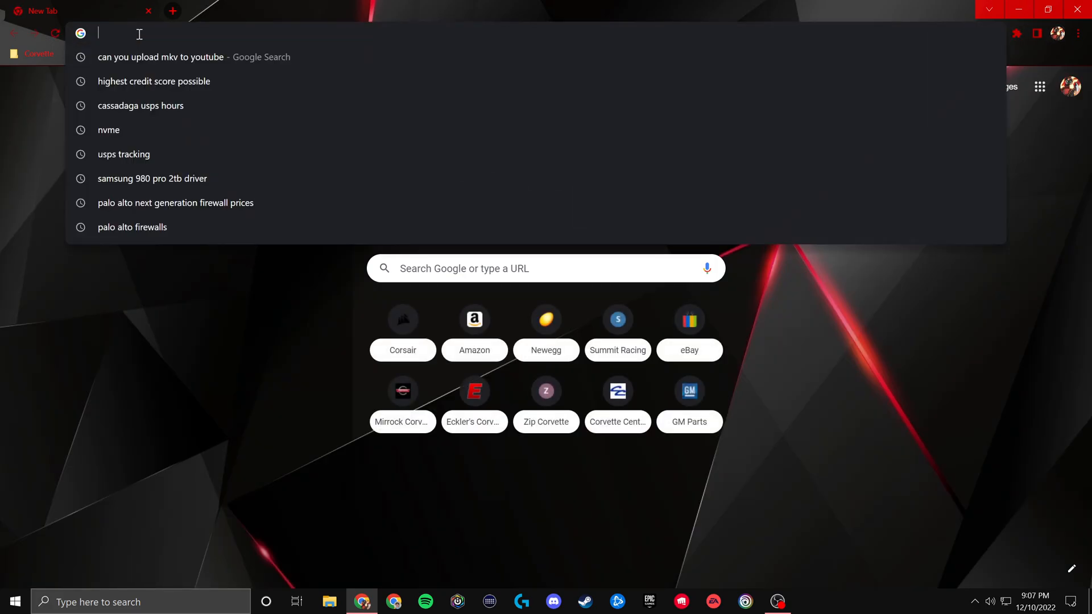
{"action": "type", "text": "192.1"}
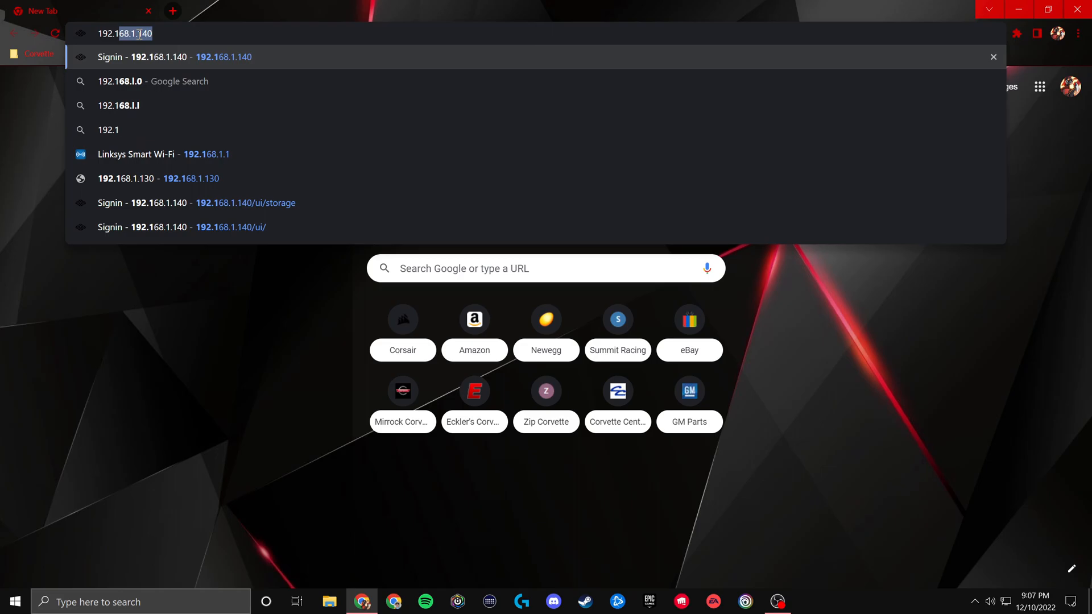
{"action": "type", "text": "68.1.140"}
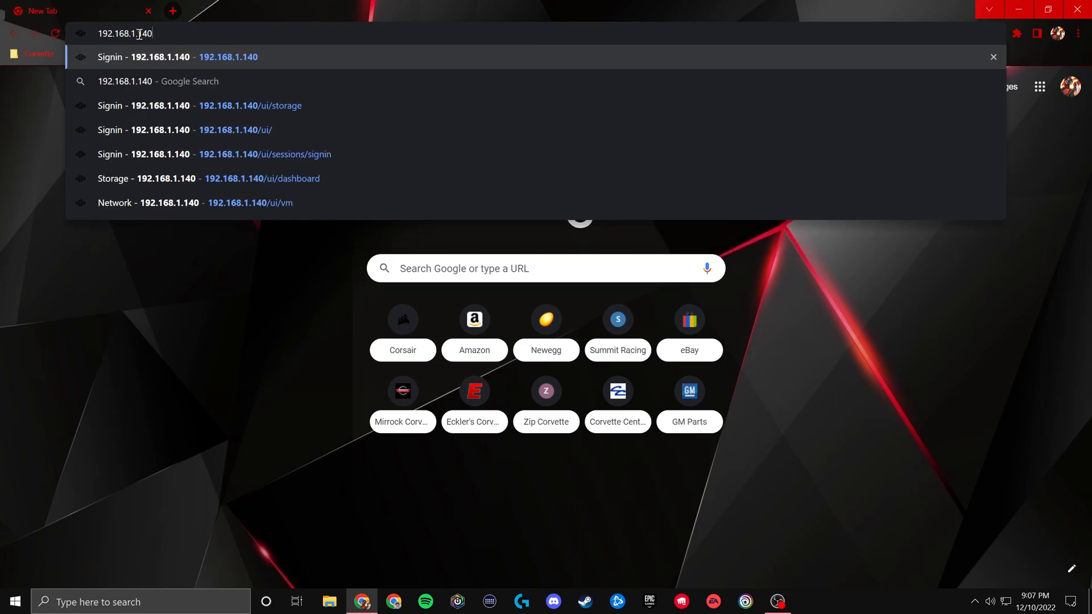
{"action": "key", "text": "Return"}
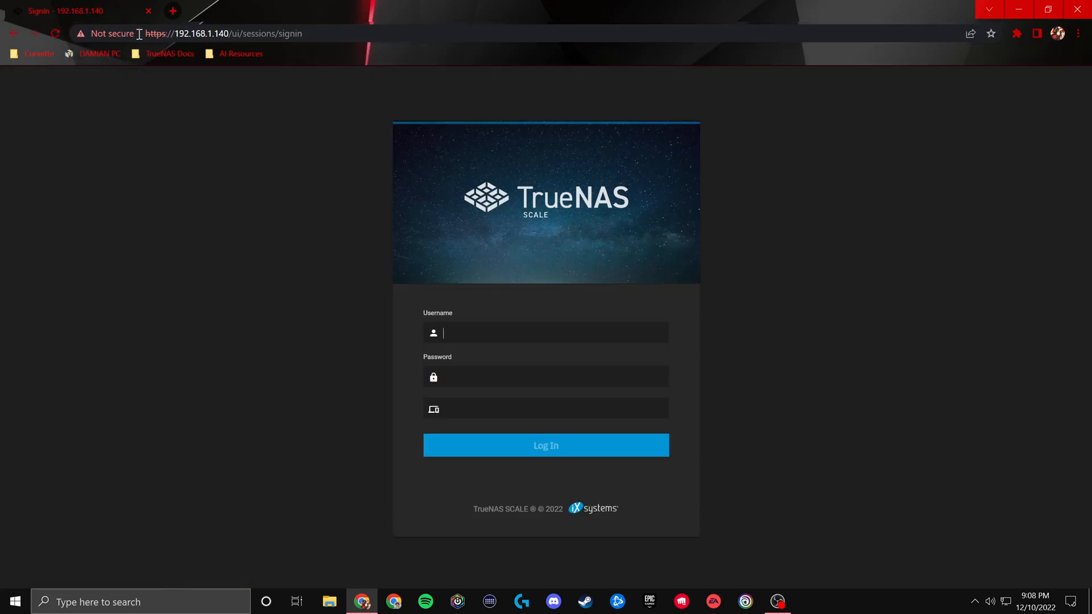
Fill in the administrator username and password on the sign-in form
{"action": "type", "text": "oot"}
{"action": "key", "text": "Tab"}
{"action": "type", "text": "***************"}
Enter the one-time verification code and log in to TrueNAS
{"action": "left_click", "coordinate": [512, 412]}
{"action": "left_click", "coordinate": [514, 451]}
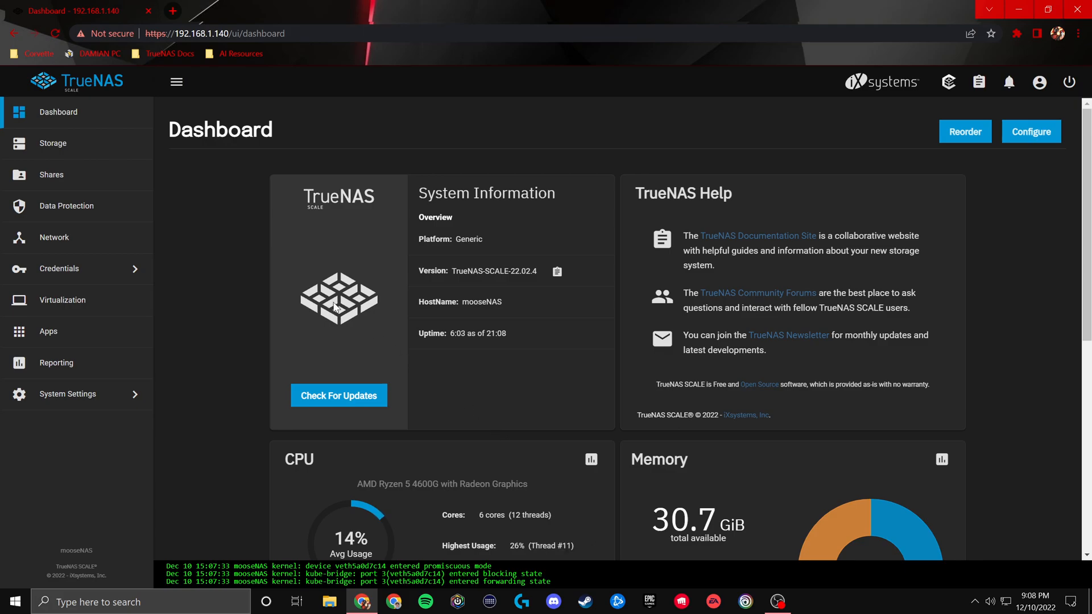
From Storage, choose Add Dataset on the moose pool's actions menu
{"action": "left_click", "coordinate": [101, 151]}
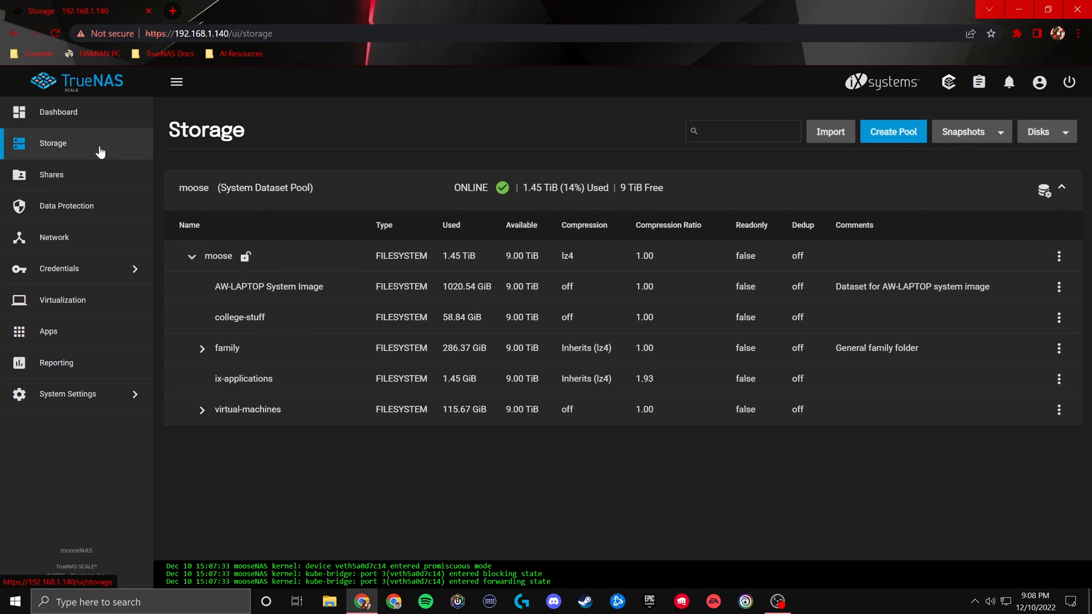
{"action": "left_click", "coordinate": [1061, 259]}
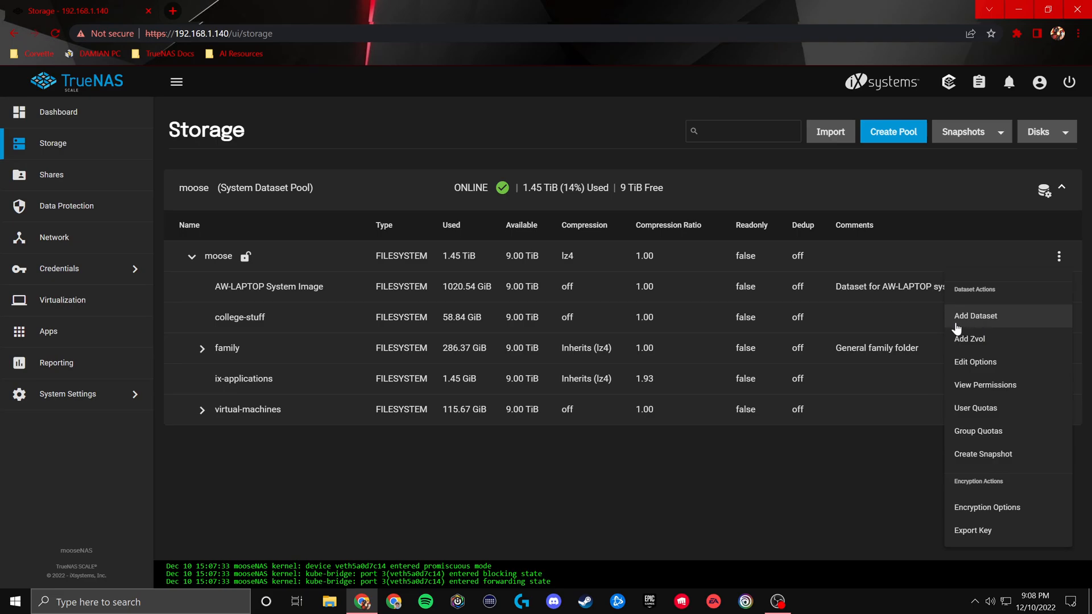
{"action": "left_click", "coordinate": [1034, 320]}
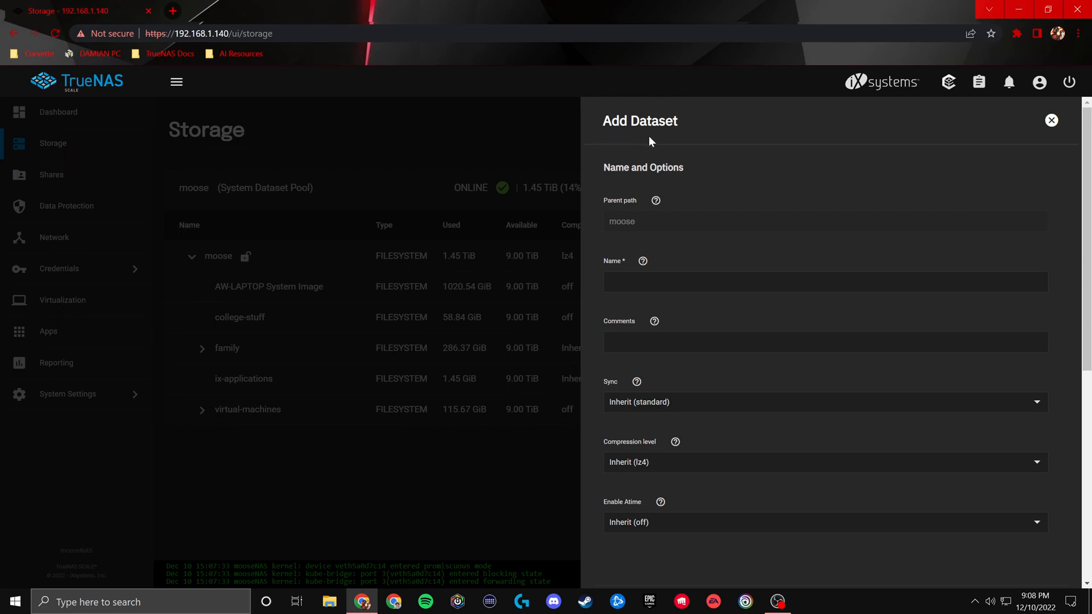
Enter dataset name 'share-storage' and comment 'Storage for network share'
{"action": "left_click", "coordinate": [716, 278]}
{"action": "type", "text": "share-storage"}
{"action": "left_click", "coordinate": [709, 337]}
{"action": "type", "text": "Sto"}
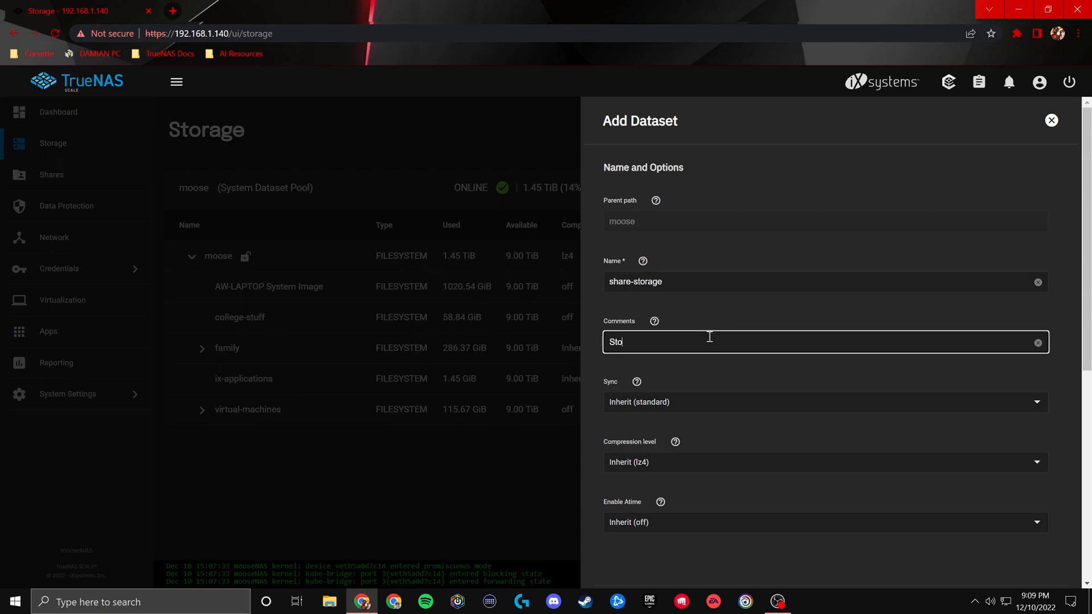
{"action": "type", "text": "rage for network share"}
{"action": "left_click", "coordinate": [703, 367]}
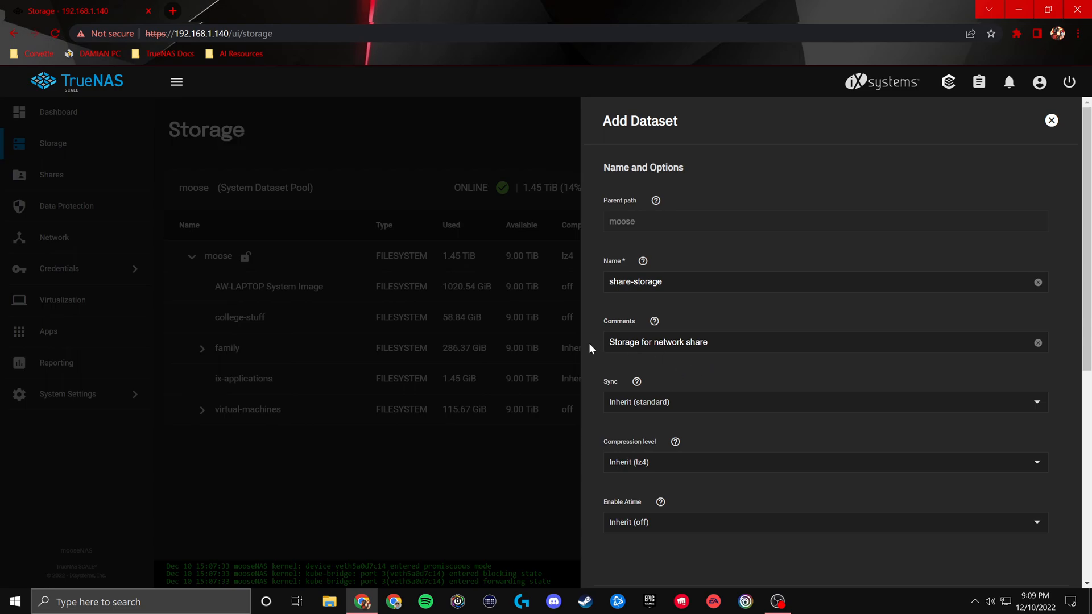
Review the ZFS Deduplication help, keep default options, and save the share-storage dataset
{"action": "scroll", "coordinate": [588, 343], "scroll_direction": "down", "scroll_amount": 6}
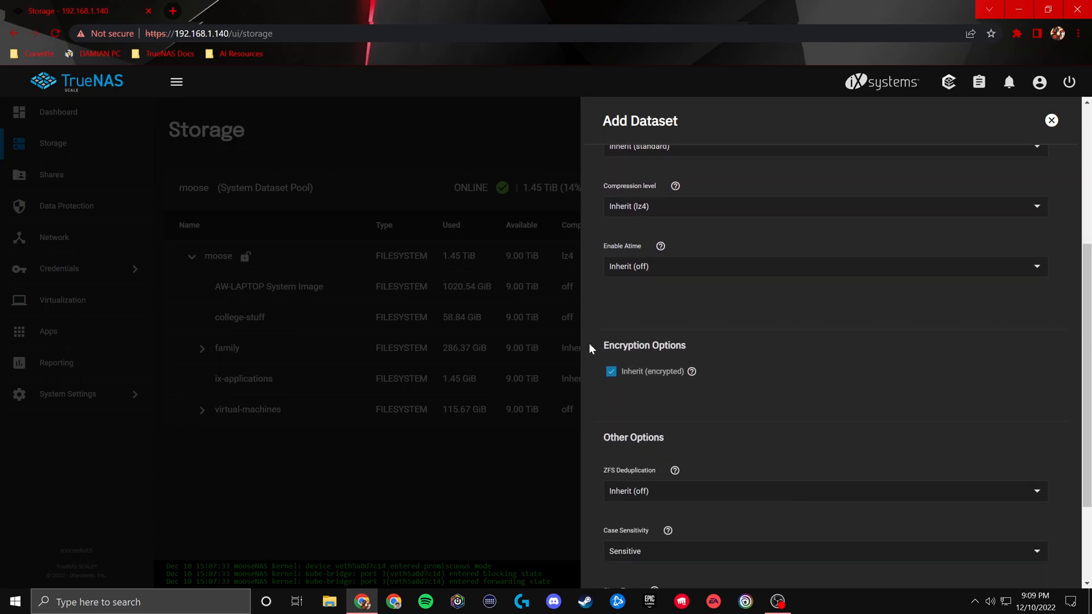
{"action": "scroll", "coordinate": [589, 344], "scroll_direction": "down", "scroll_amount": 1}
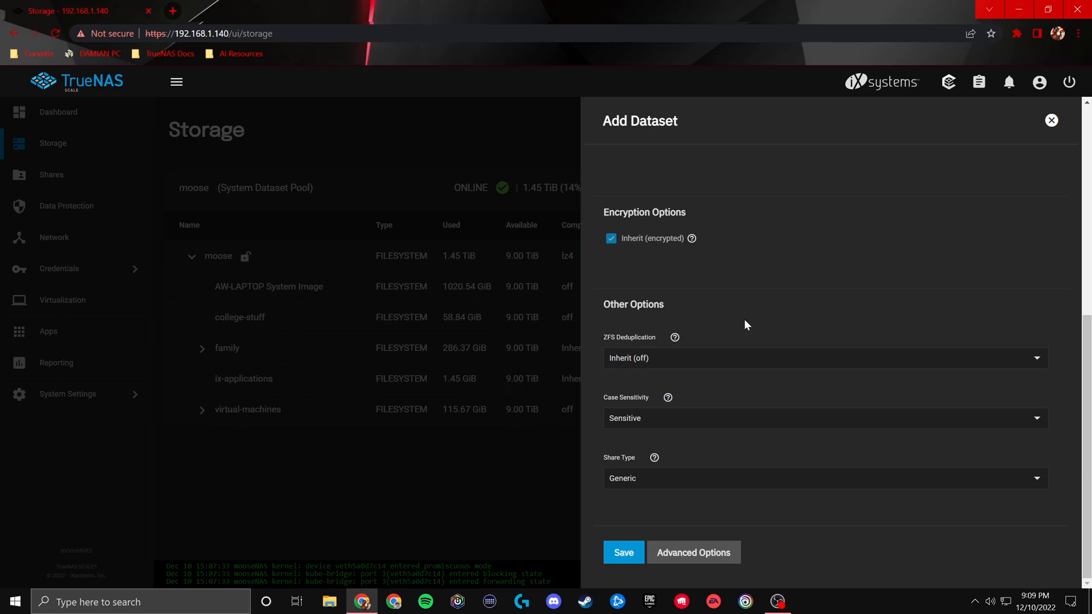
{"action": "left_click", "coordinate": [675, 338]}
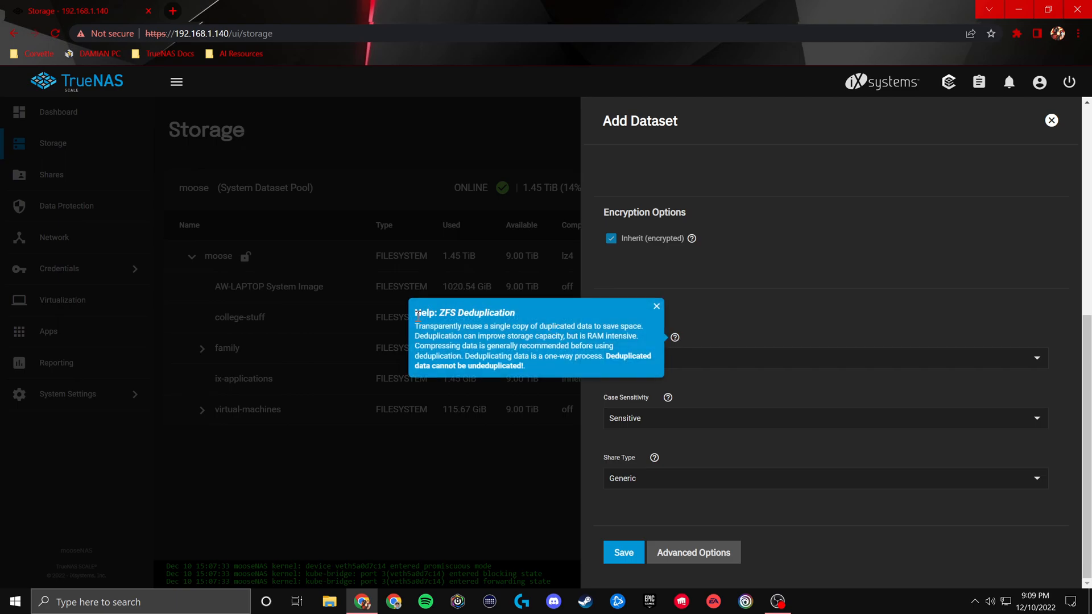
{"action": "left_click", "coordinate": [698, 448]}
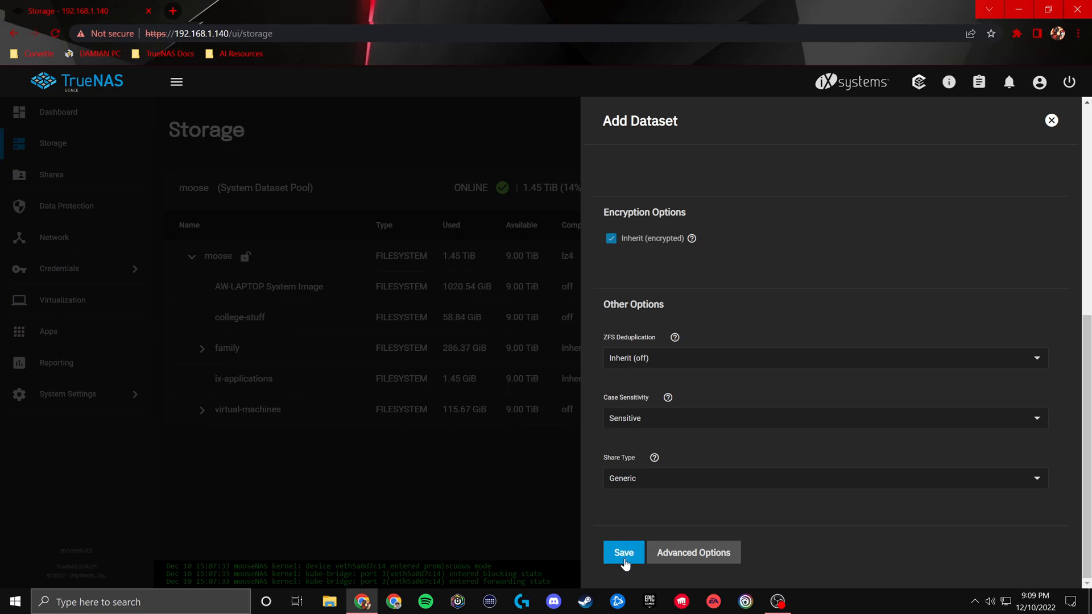
{"action": "left_click", "coordinate": [625, 562]}
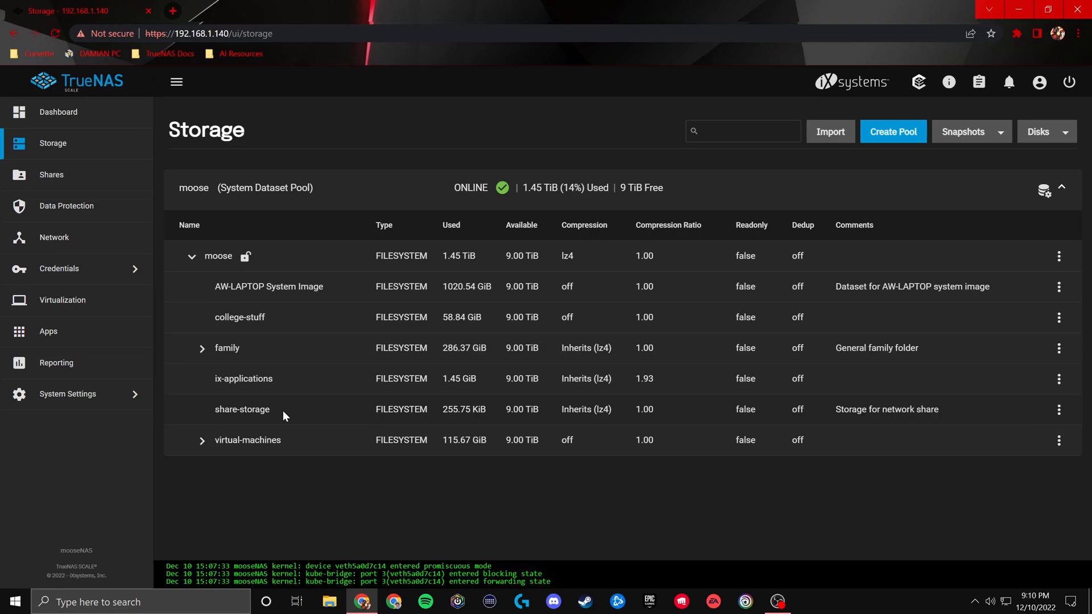
Go to the Shares page showing the existing SMB and NFS shares
{"action": "left_click", "coordinate": [87, 178]}
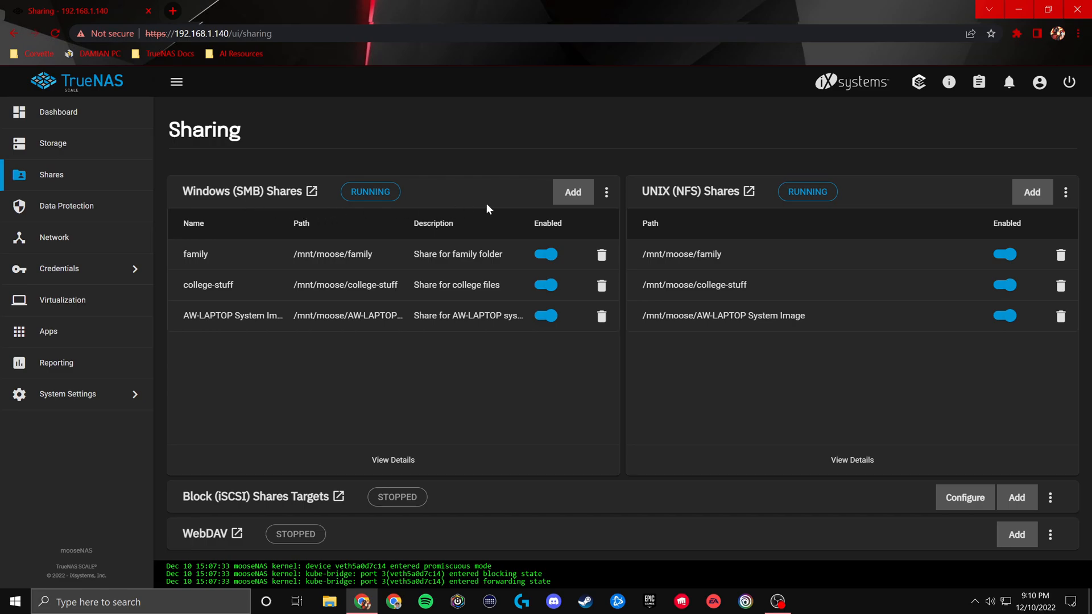
Add an SMB share with path /mnt/moose/share-storage, keeping the name share-storage
{"action": "left_click", "coordinate": [573, 192]}
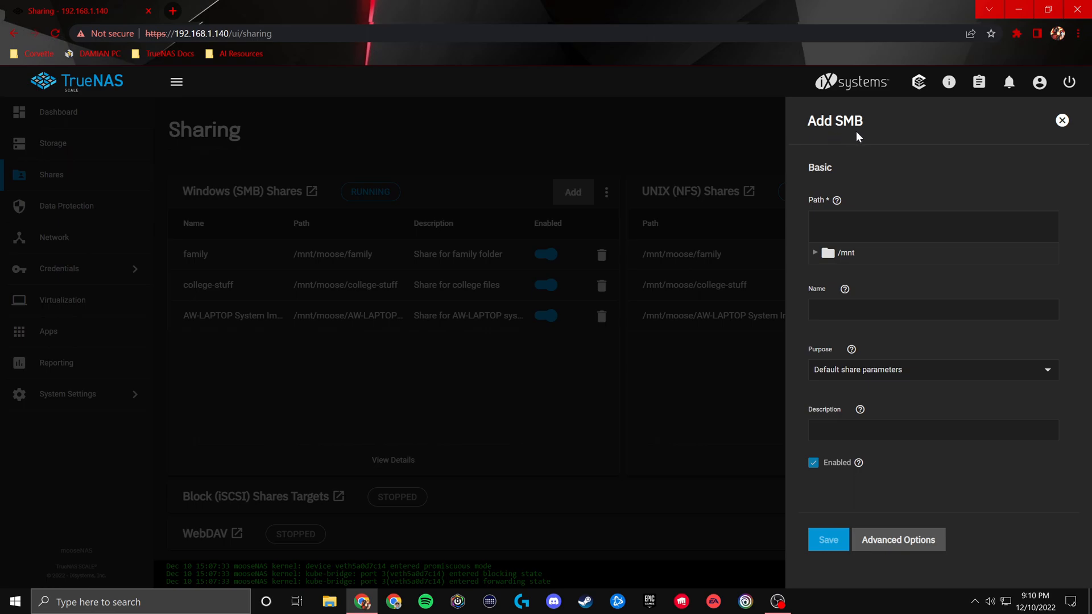
{"action": "left_click", "coordinate": [814, 252]}
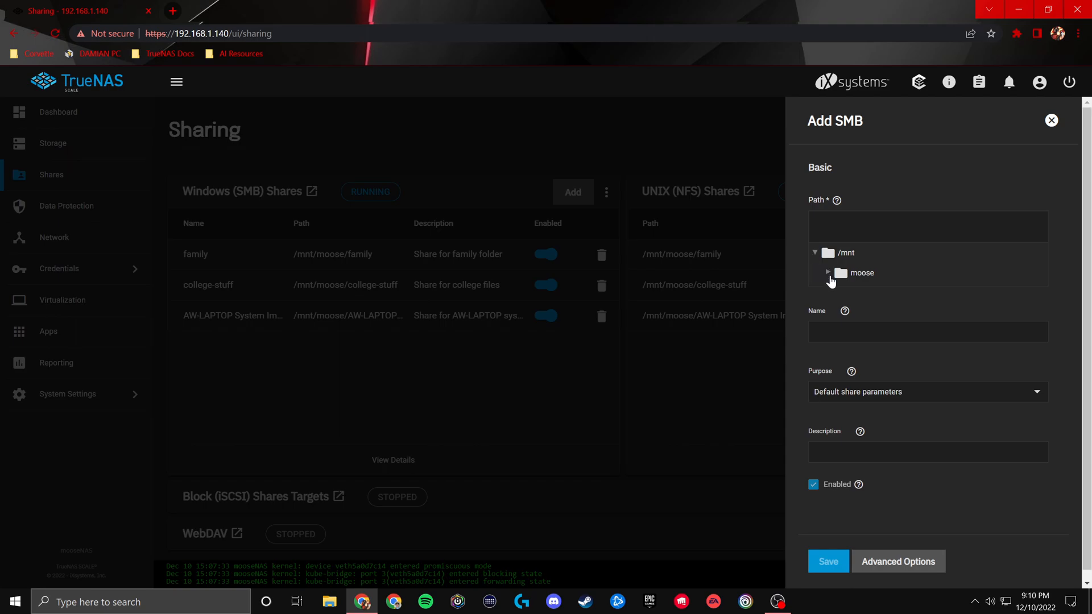
{"action": "left_click", "coordinate": [828, 274]}
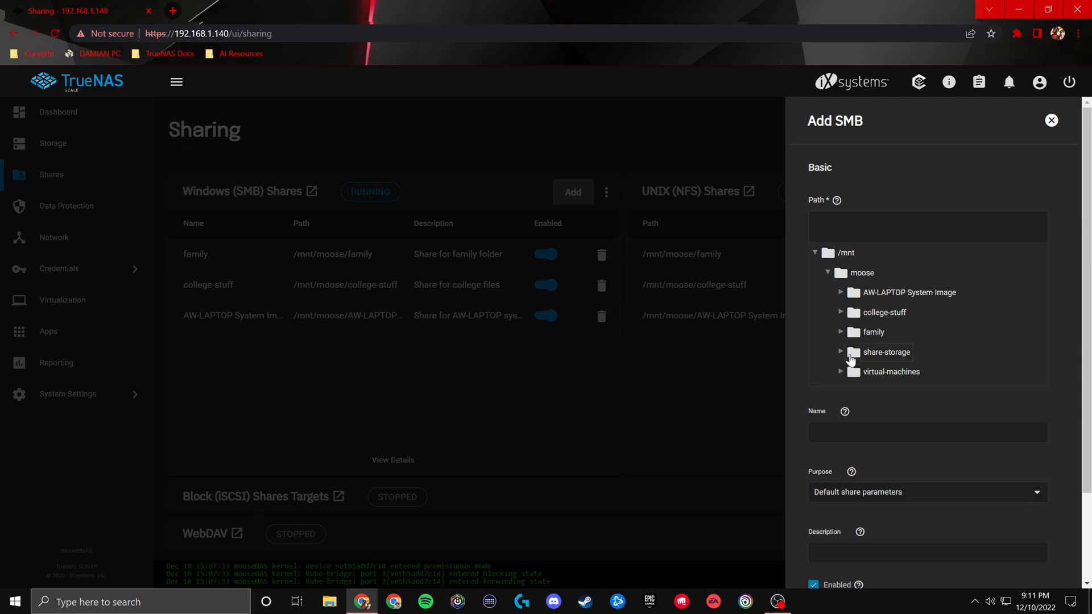
{"action": "left_click", "coordinate": [896, 360]}
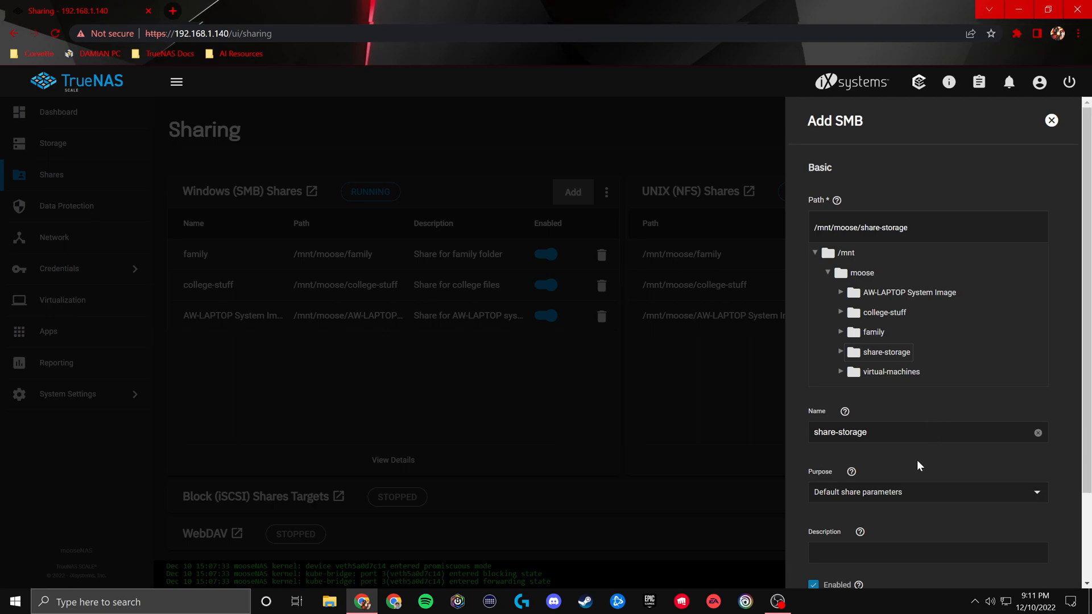
{"action": "scroll", "coordinate": [918, 463], "scroll_direction": "down", "scroll_amount": 2}
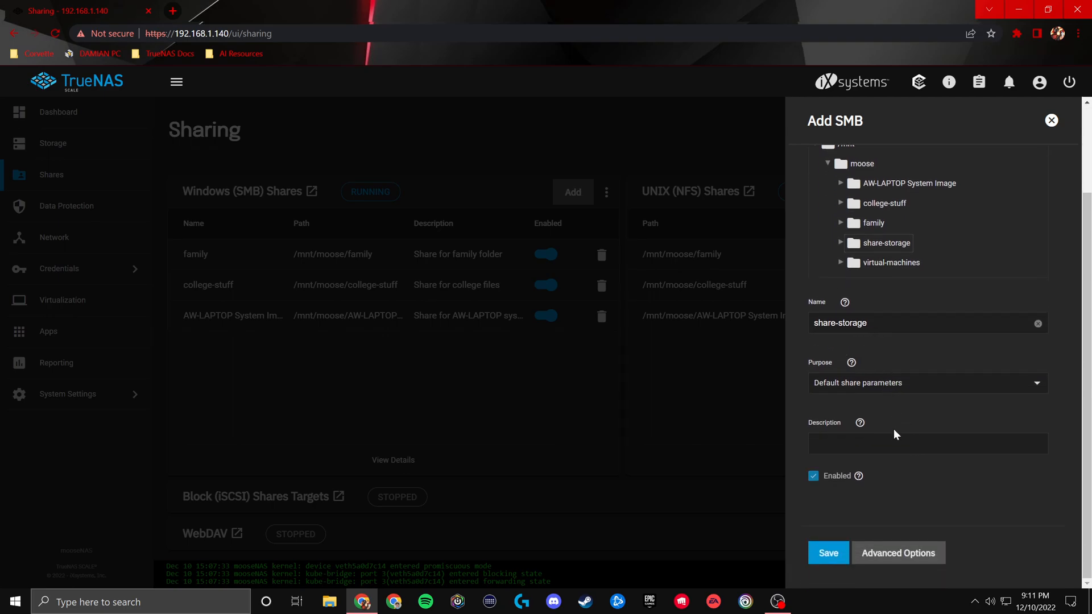
Describe the share as 'SMB share for share-storage dataset' and save it
{"action": "left_click", "coordinate": [817, 447]}
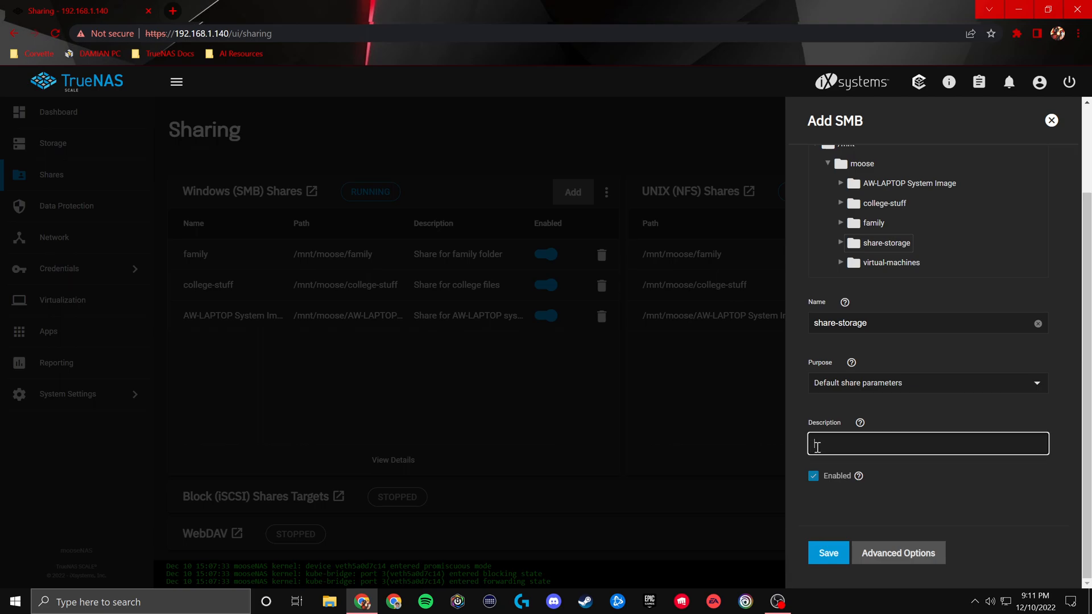
{"action": "type", "text": "SMB share for share-storage dataset"}
{"action": "left_click", "coordinate": [843, 495]}
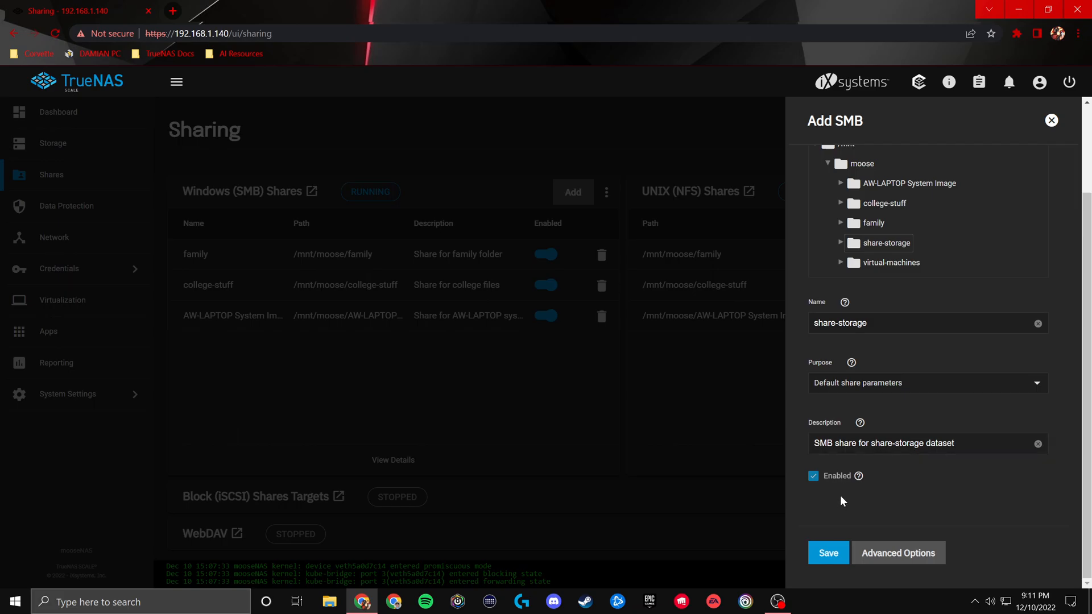
{"action": "left_click", "coordinate": [828, 558]}
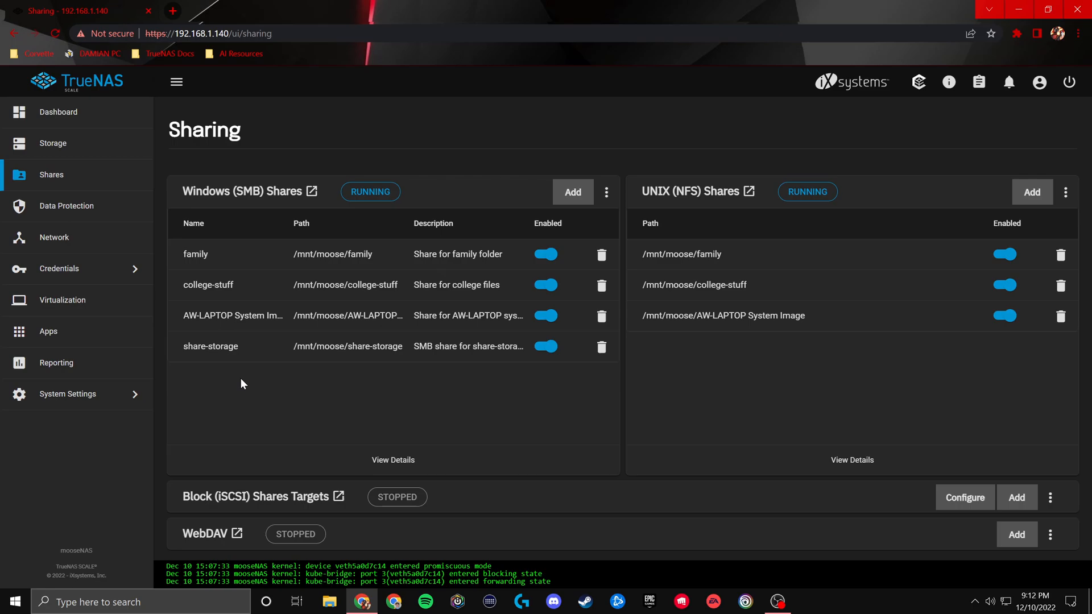
Minimize Chrome and launch Windows Settings from the Start menu
{"action": "left_click", "coordinate": [1020, 10]}
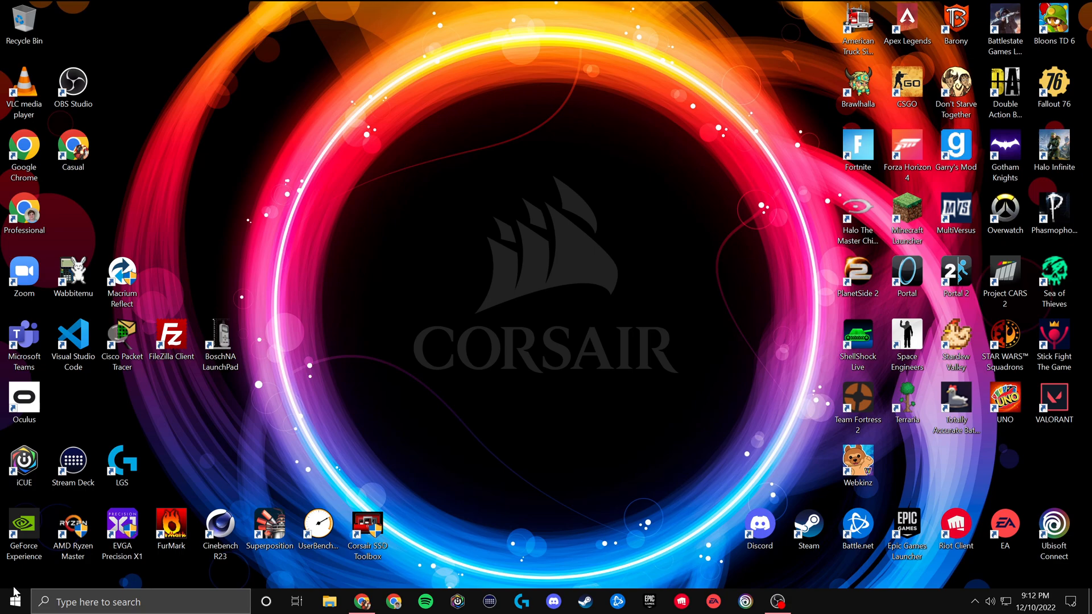
{"action": "left_click", "coordinate": [10, 607]}
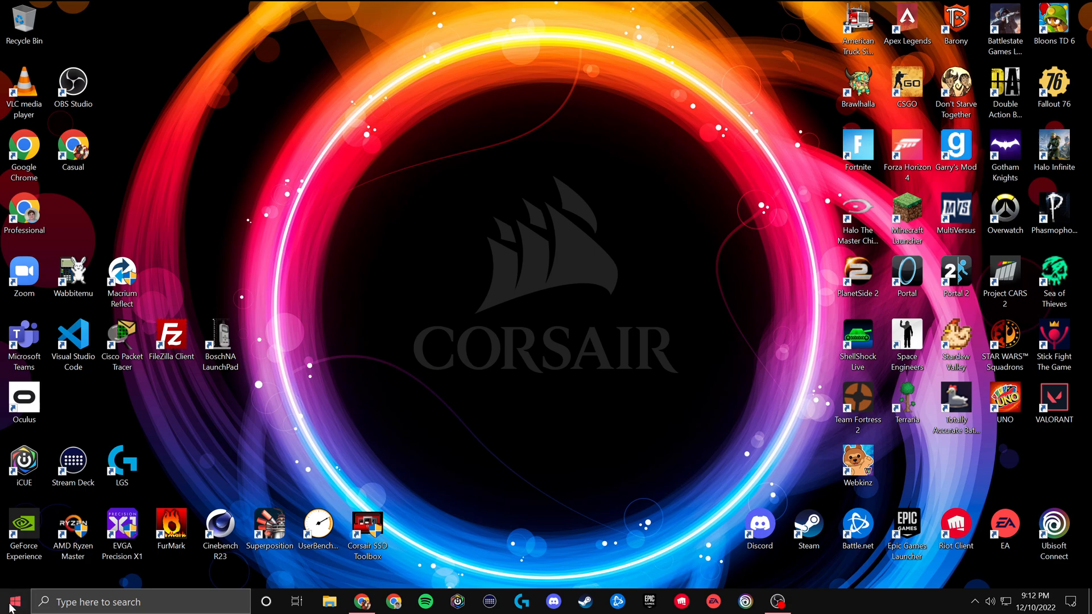
{"action": "mouse_move", "coordinate": [16, 552]}
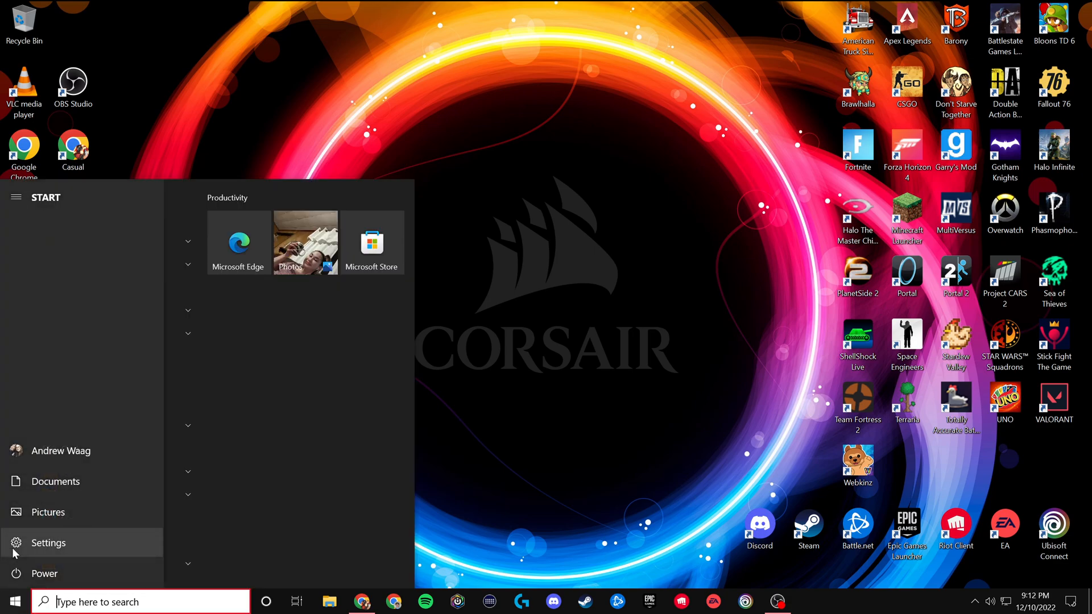
{"action": "left_click", "coordinate": [73, 542]}
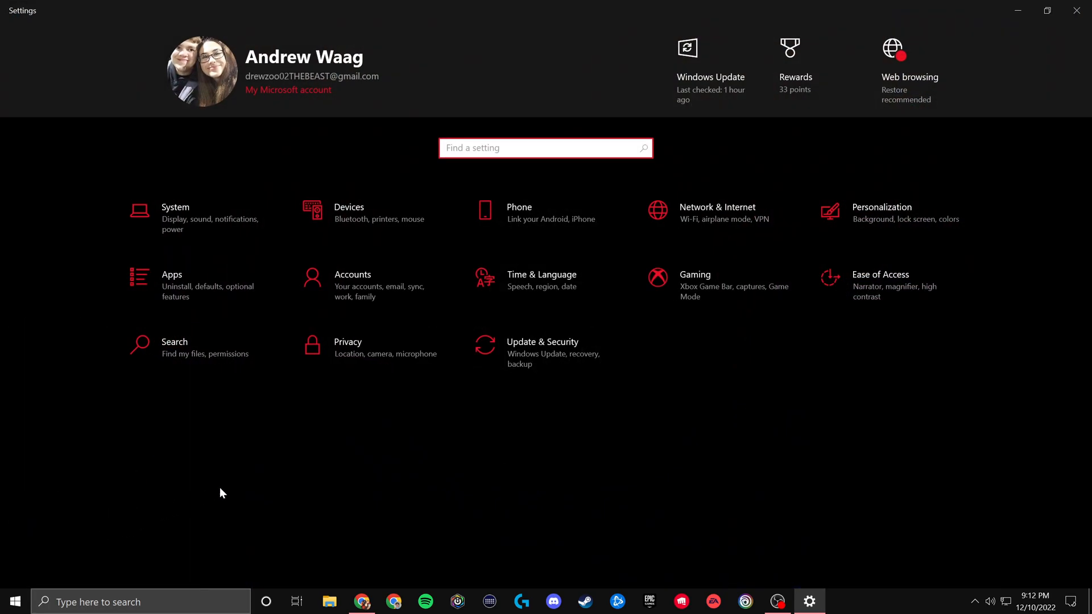
Go to Update & Security > Backup > More options and scroll to Related settings
{"action": "left_click", "coordinate": [561, 348]}
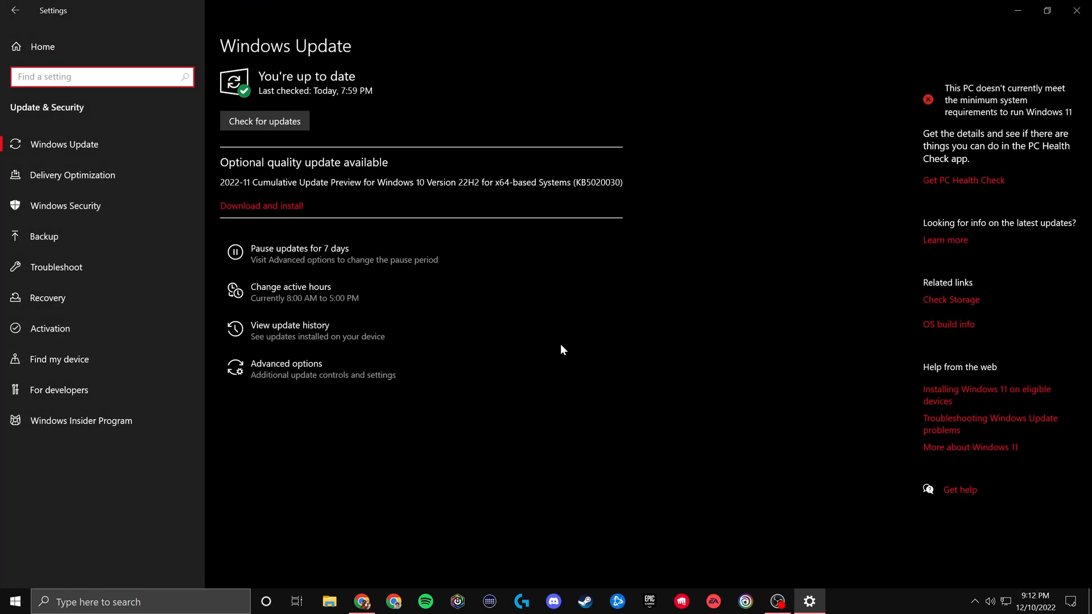
{"action": "left_click", "coordinate": [131, 239]}
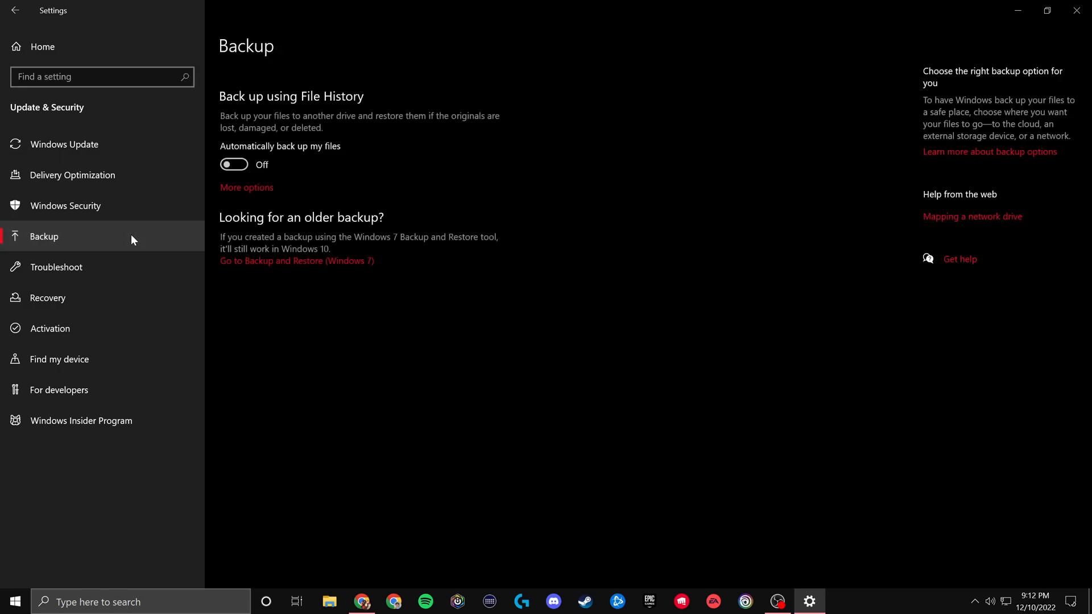
{"action": "left_click", "coordinate": [244, 189]}
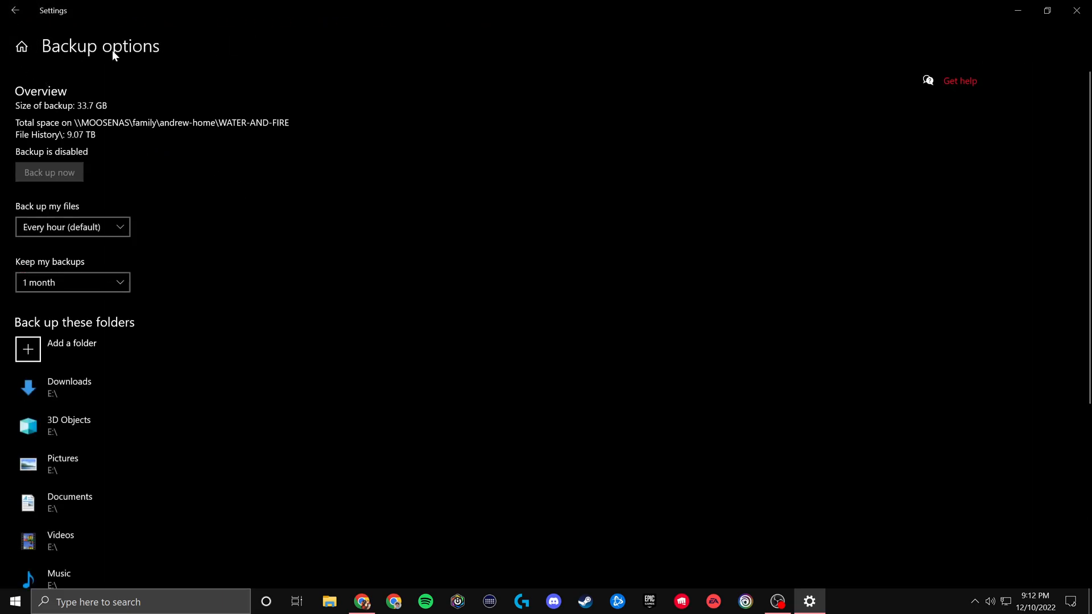
{"action": "scroll", "coordinate": [361, 434], "scroll_direction": "down", "scroll_amount": 5}
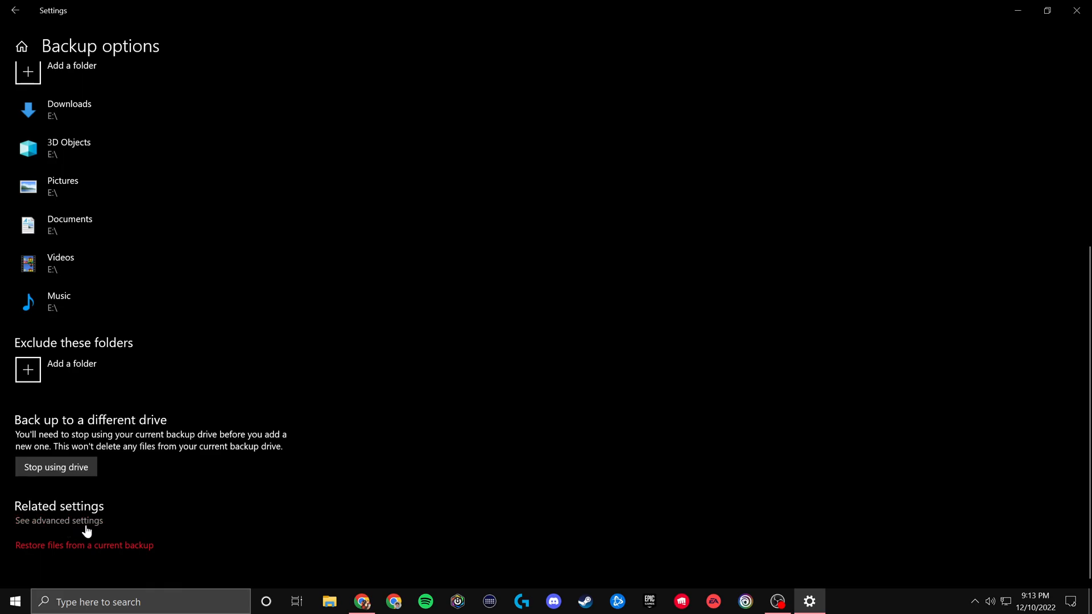
Open File History's advanced settings and go to the Select drive page
{"action": "left_click", "coordinate": [85, 527]}
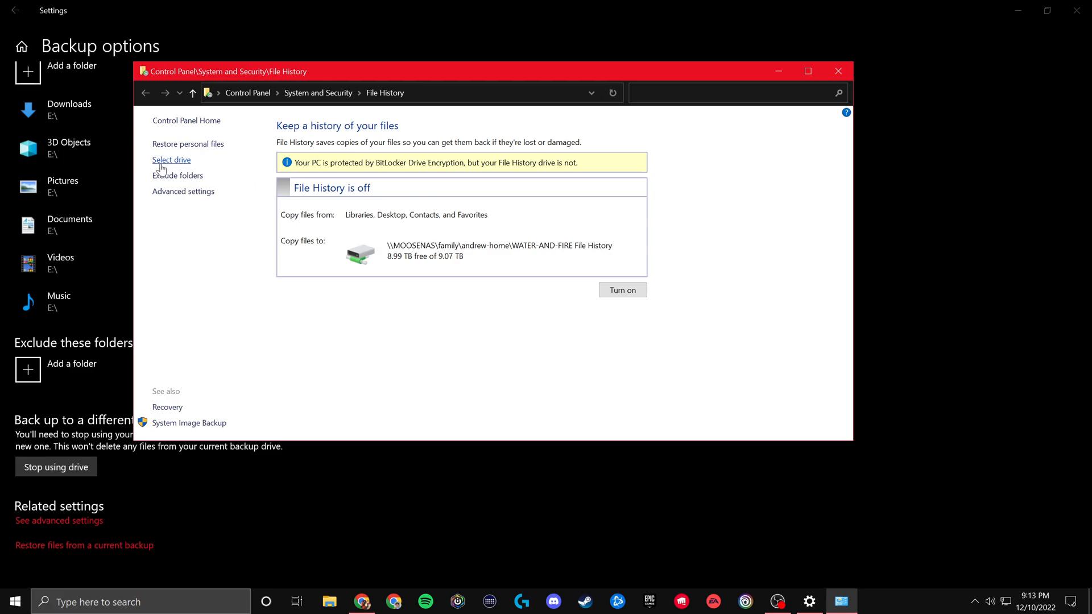
{"action": "left_click", "coordinate": [183, 164]}
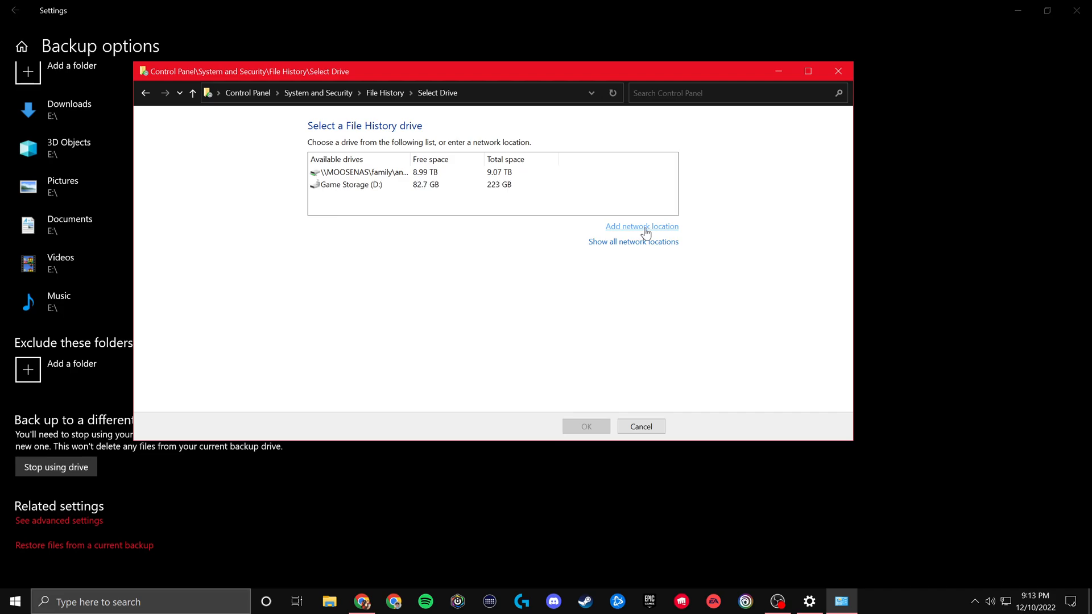
Add the share-storage folder on MOOSENAS as a network location for File History
{"action": "left_click", "coordinate": [645, 227]}
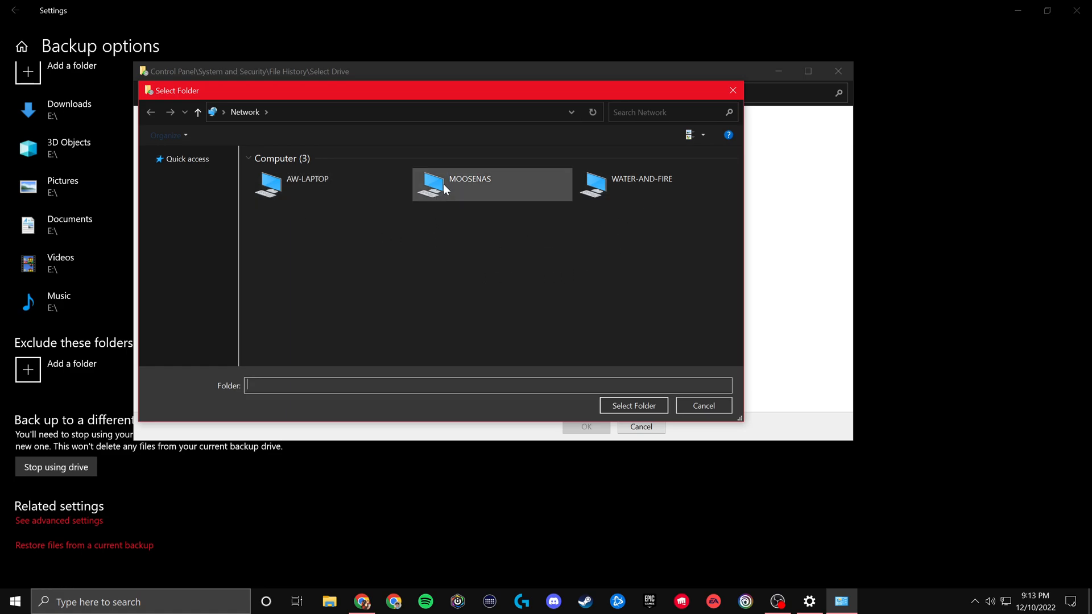
{"action": "double_click", "coordinate": [470, 190]}
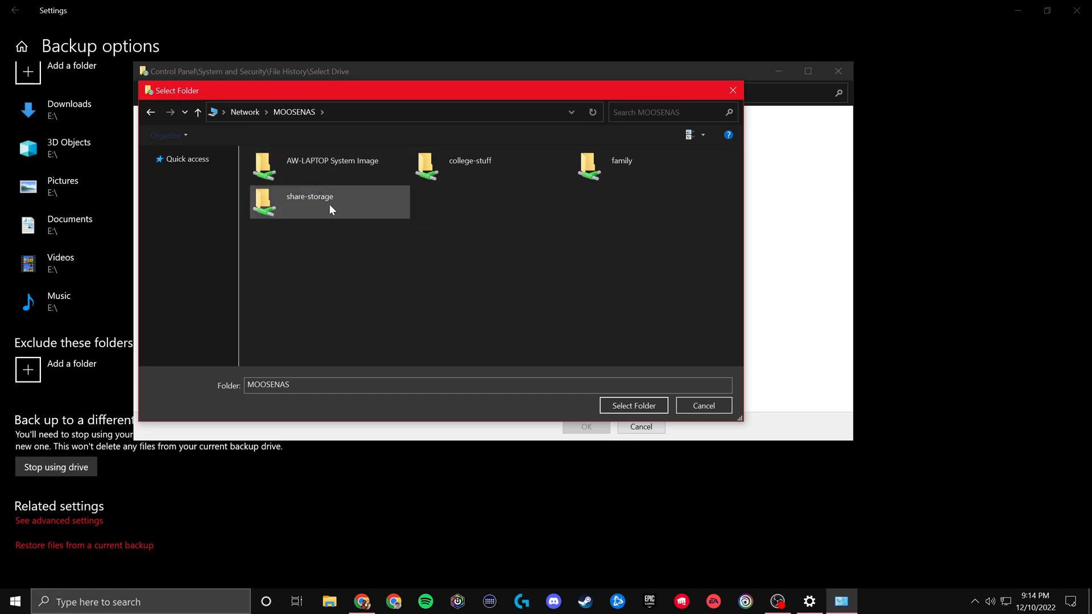
{"action": "left_click", "coordinate": [297, 210]}
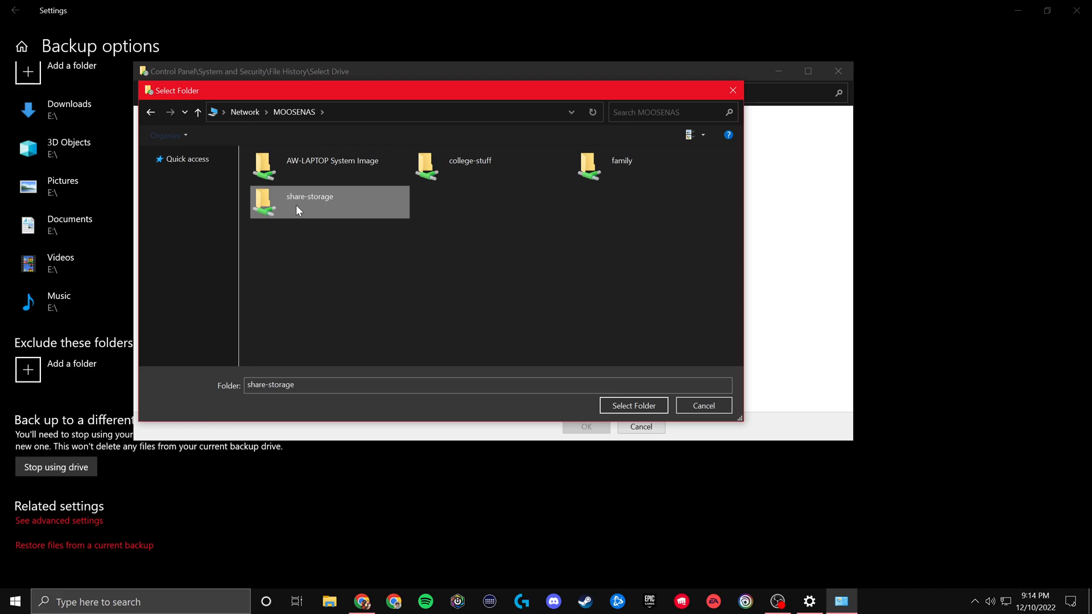
{"action": "left_click", "coordinate": [640, 408]}
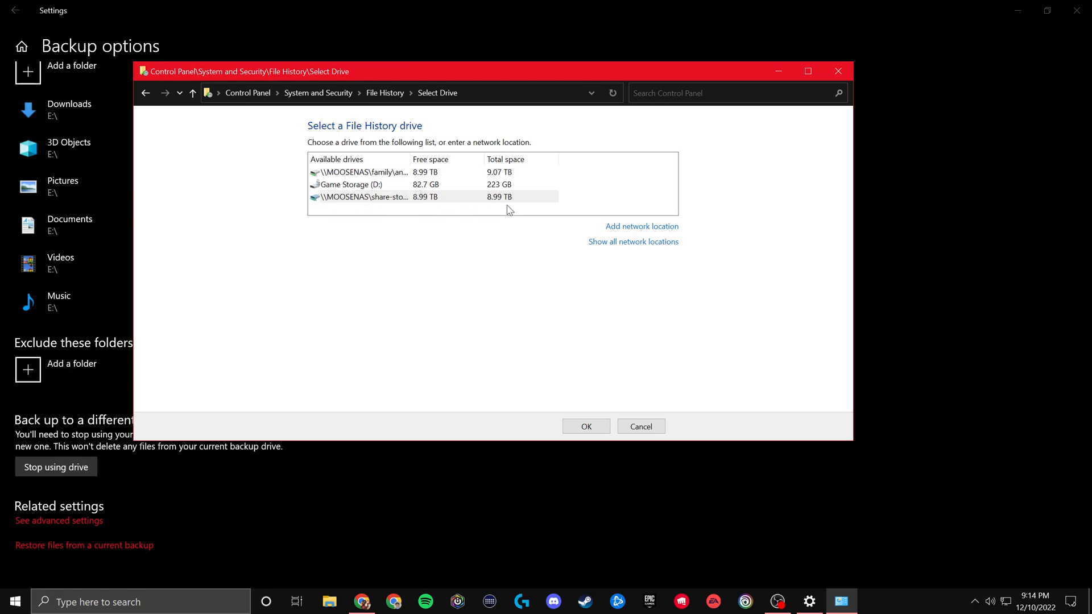
Confirm \\MOOSENAS\share-storage as the File History drive, declining to move existing backups
{"action": "left_click", "coordinate": [583, 427]}
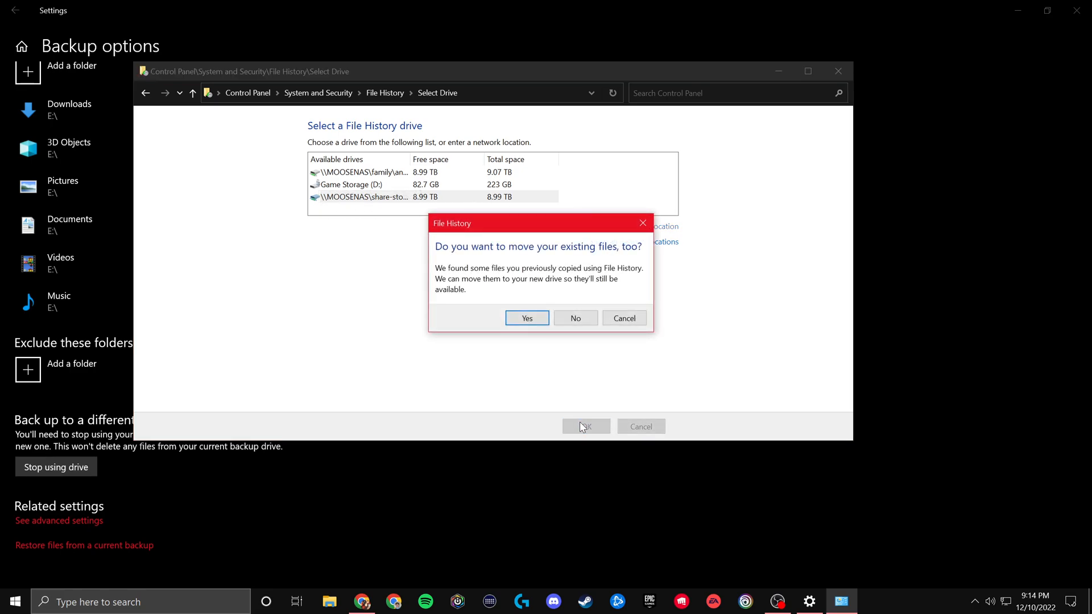
{"action": "left_click", "coordinate": [576, 318]}
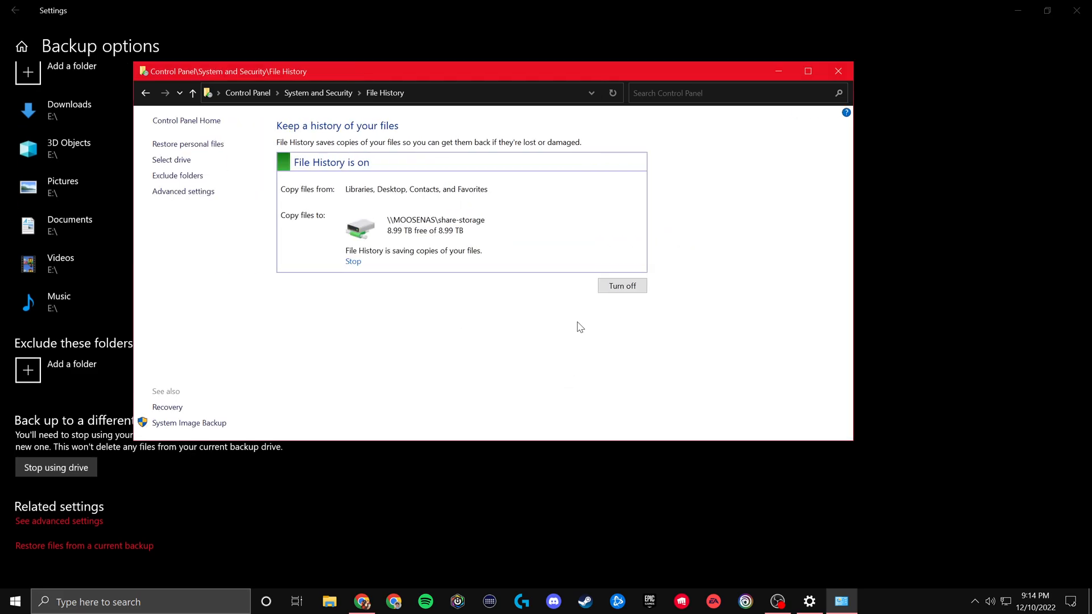